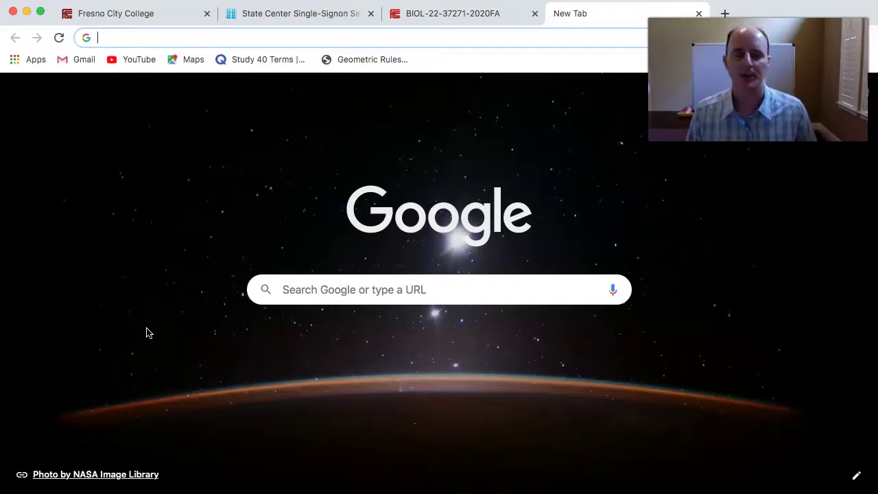
click(297, 290)
text(w)
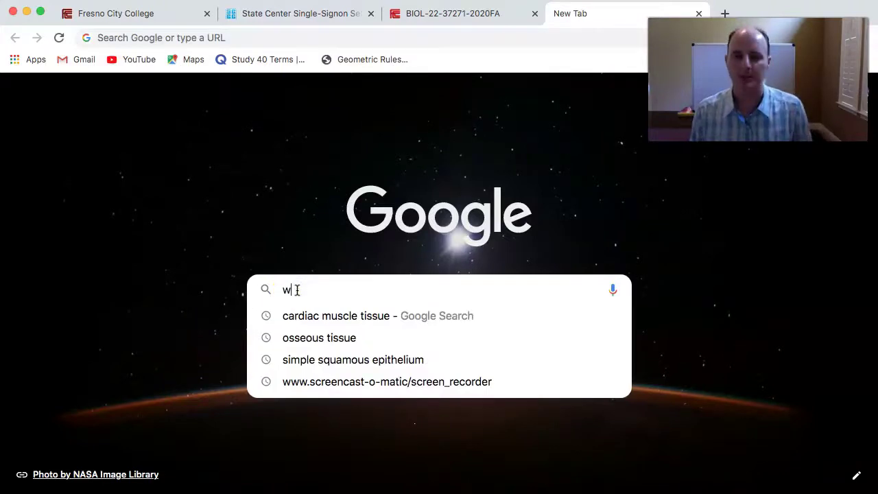
text(ww.p)
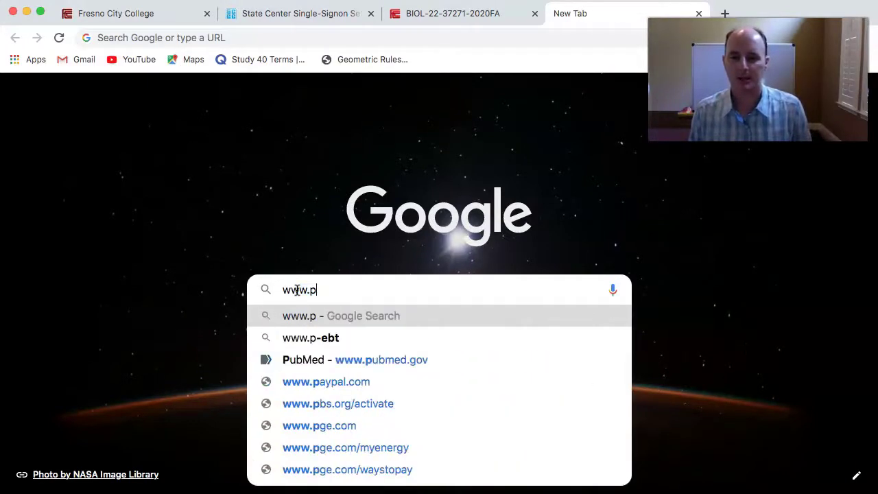
text(ubmed.gov)
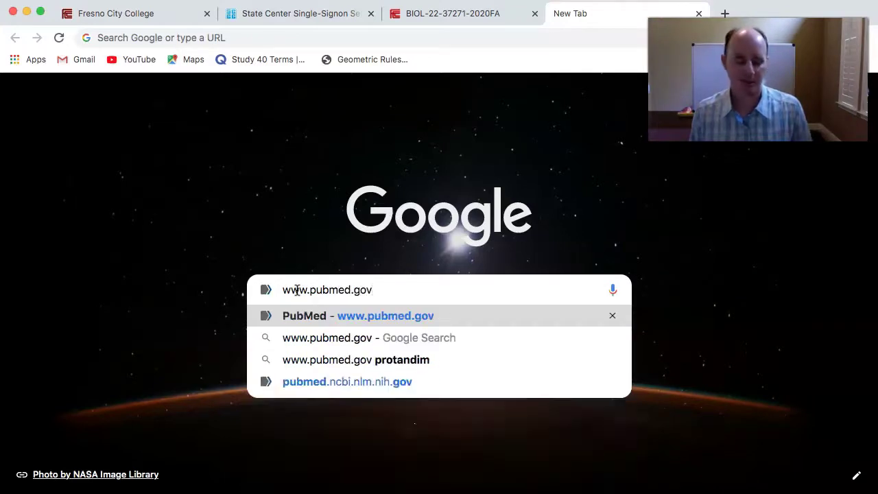
key(Return)
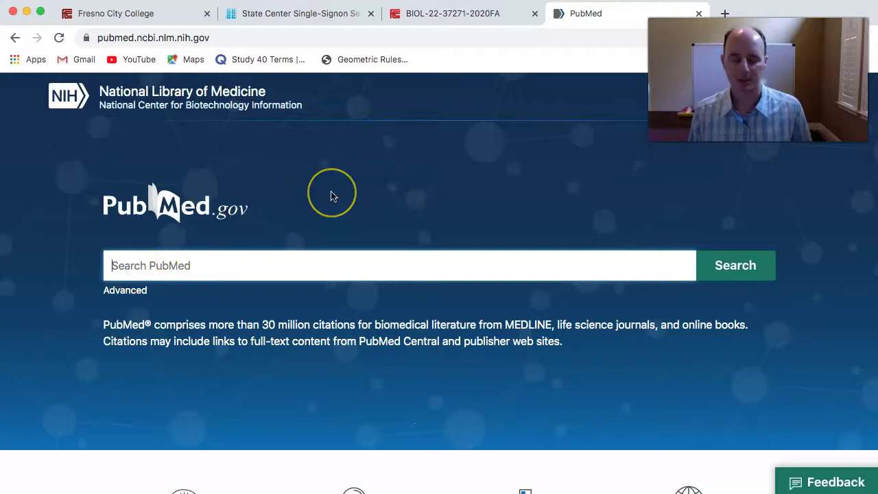
- Search PubMed for 'pancreatic cancer', returning 108,673 results
text(p)
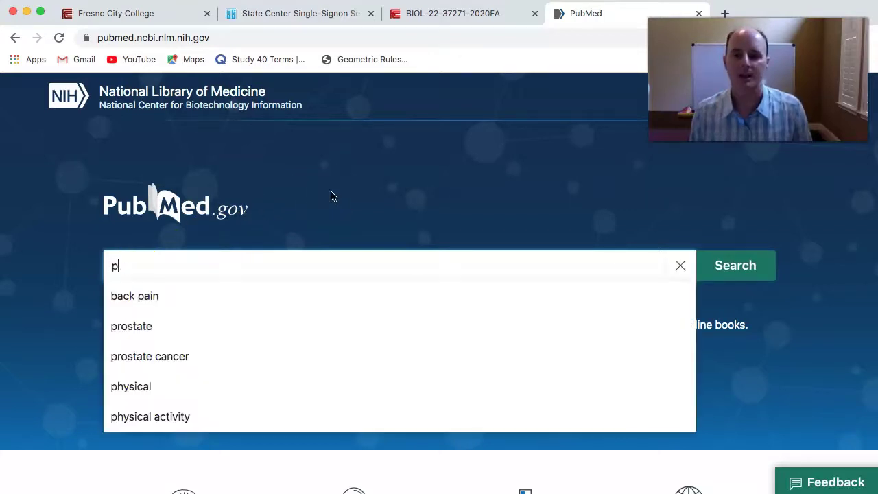
text(ancreatic cancer)
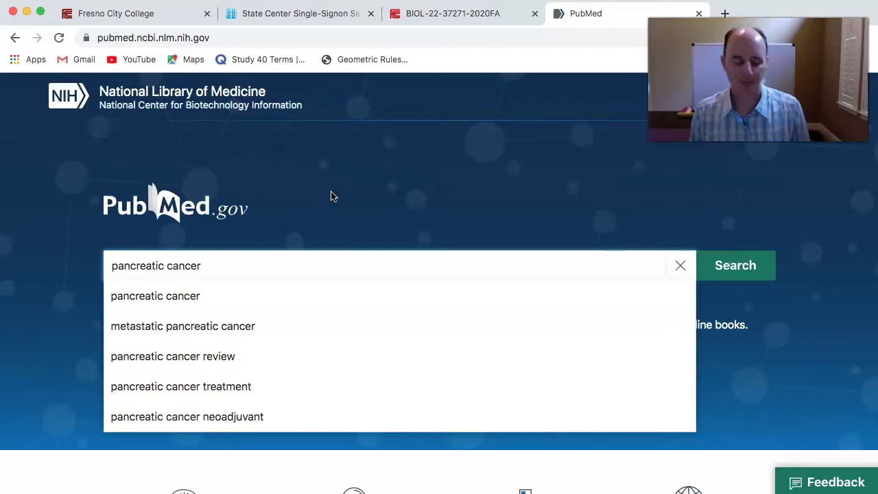
key(Return)
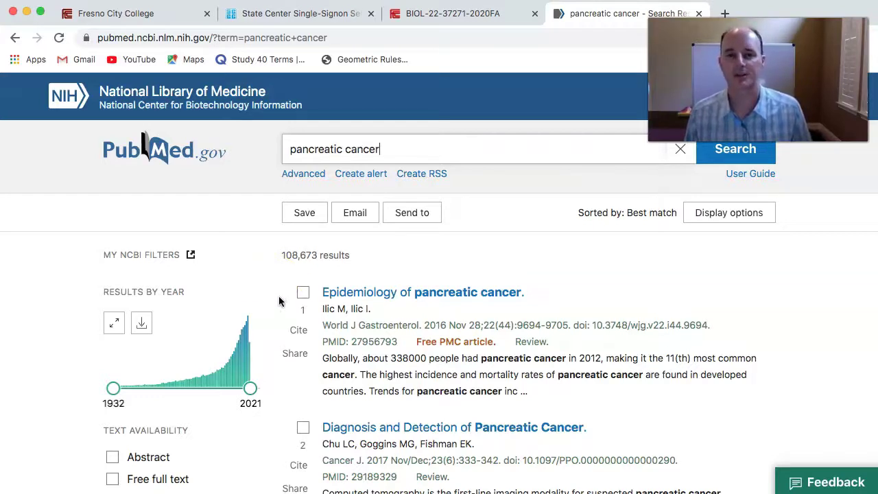
- Apply the Free full text availability filter, cutting the results to 36,735
scroll(273, 310, down, 2)
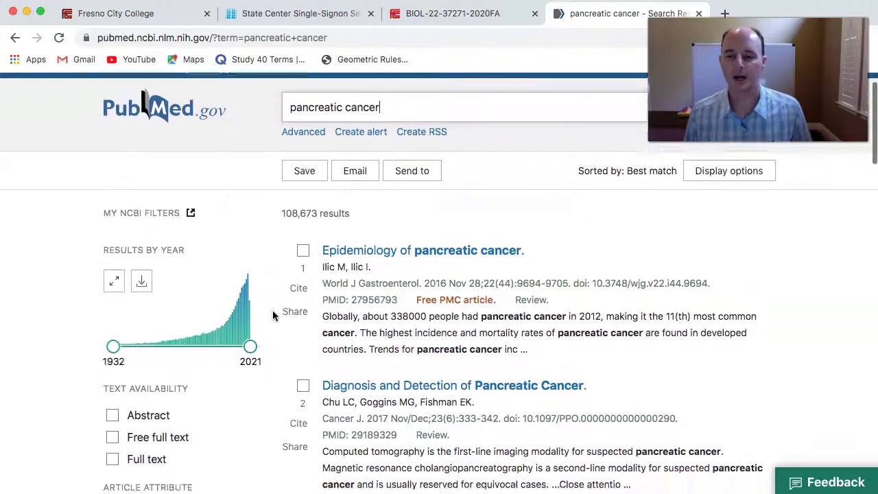
scroll(238, 372, down, 3)
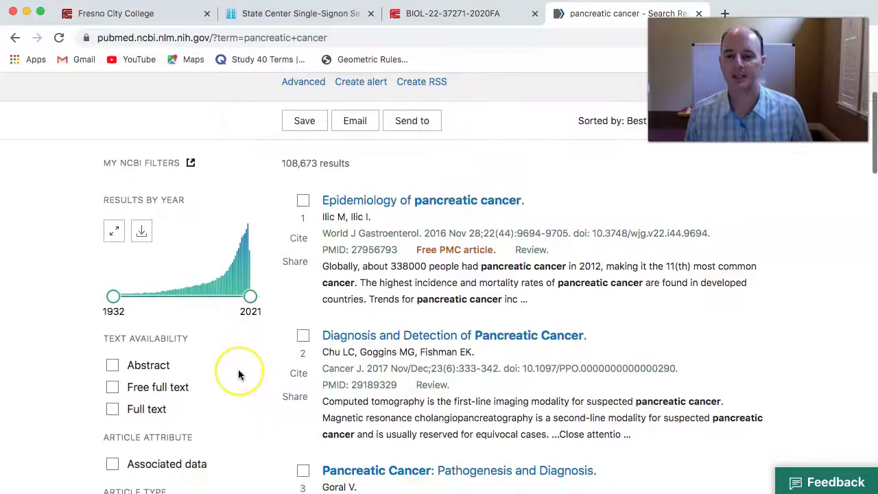
scroll(238, 374, down, 1)
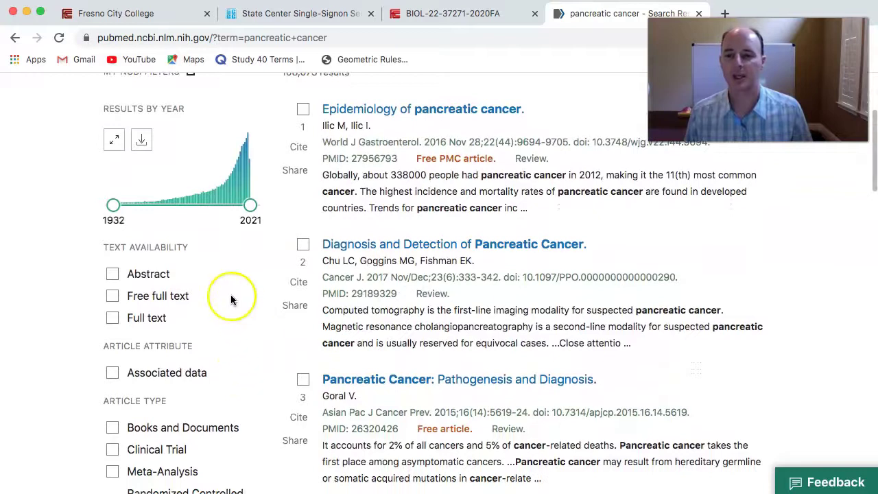
click(113, 297)
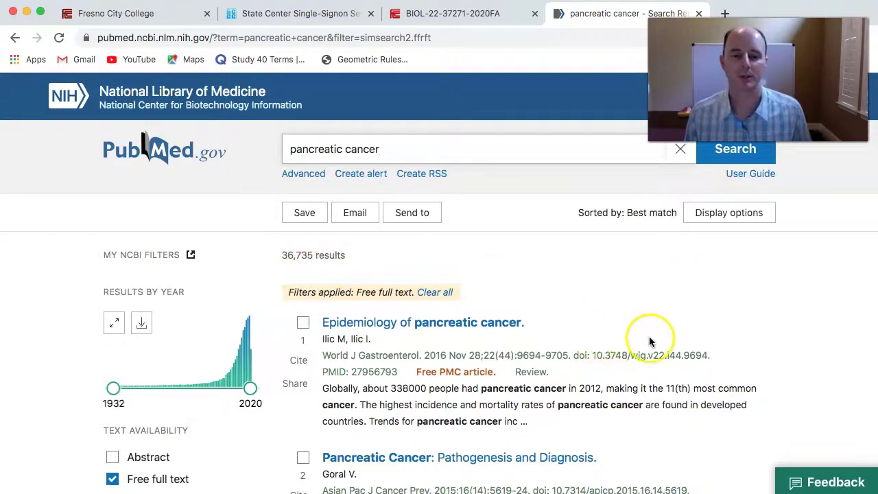
scroll(645, 374, down, 1)
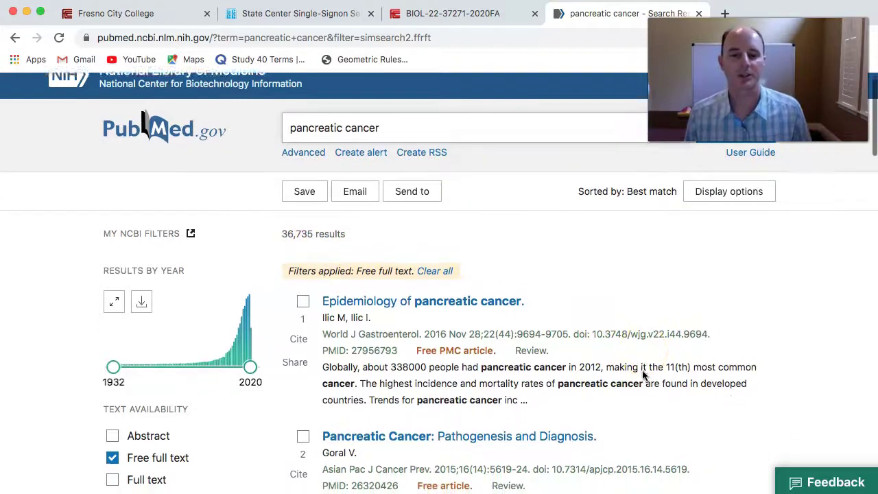
scroll(645, 374, down, 1)
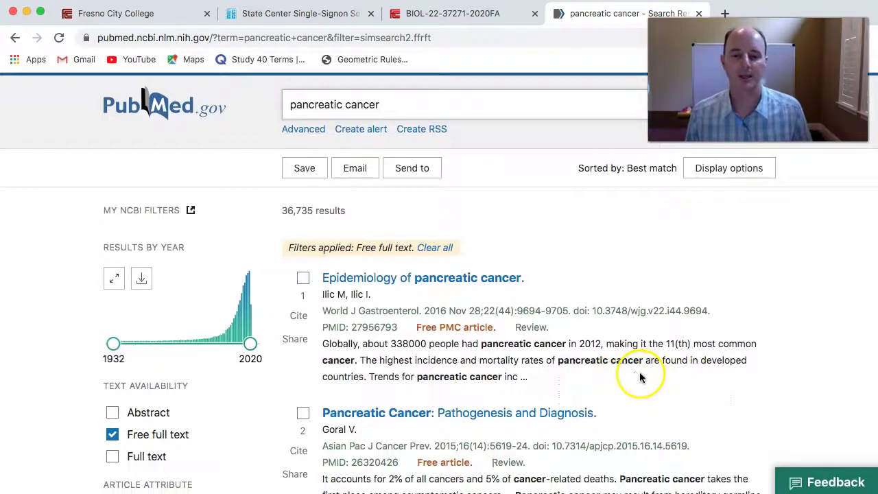
scroll(638, 374, down, 2)
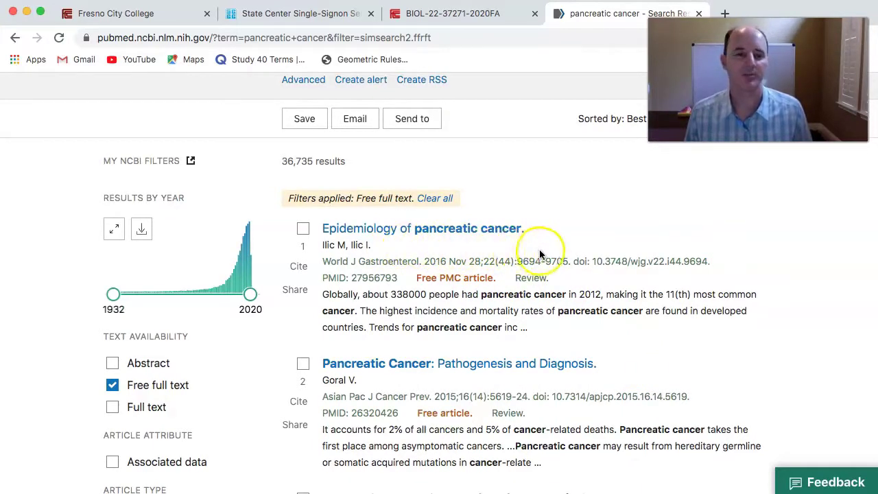
scroll(631, 363, down, 1)
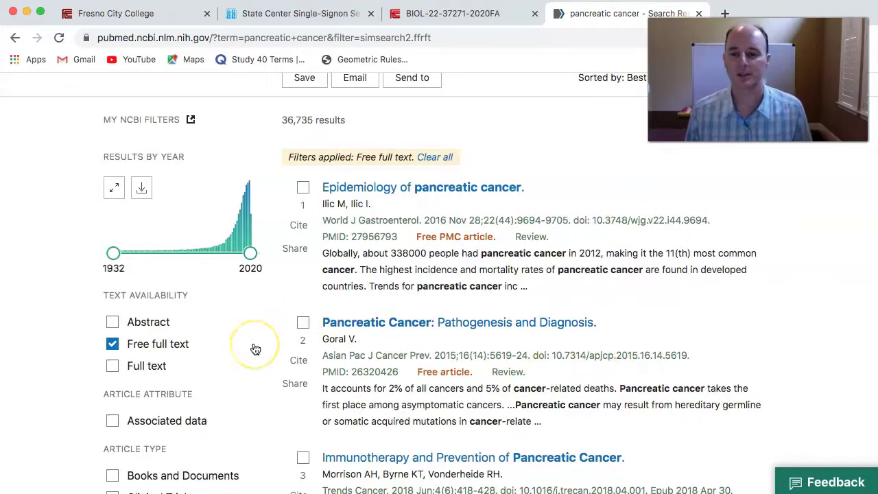
scroll(255, 349, down, 4)
scroll(261, 368, down, 4)
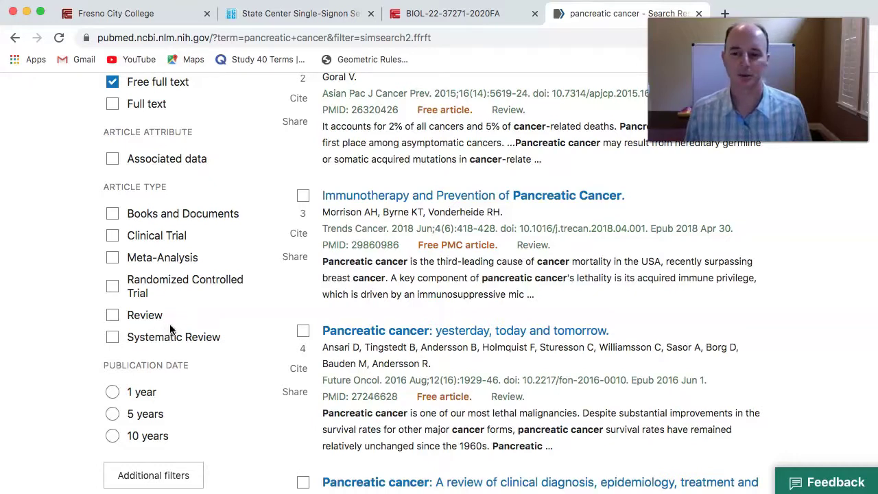
click(112, 288)
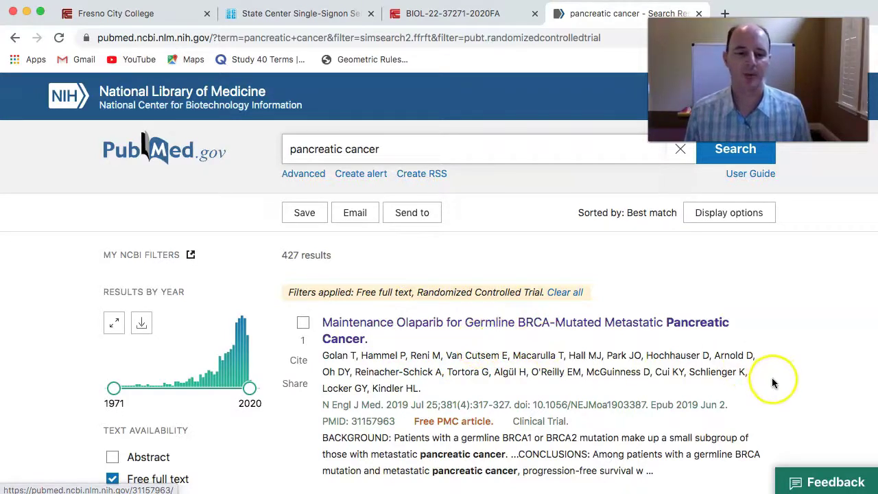
scroll(755, 383, down, 5)
scroll(697, 377, down, 9)
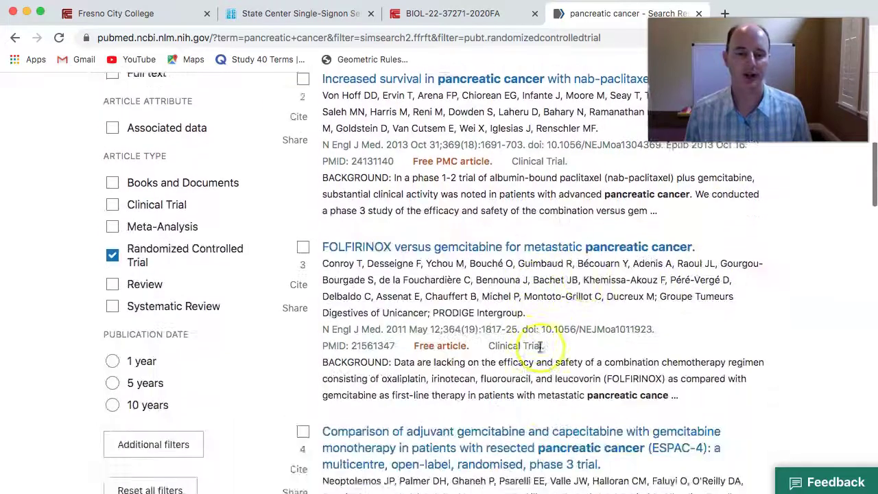
scroll(542, 354, down, 12)
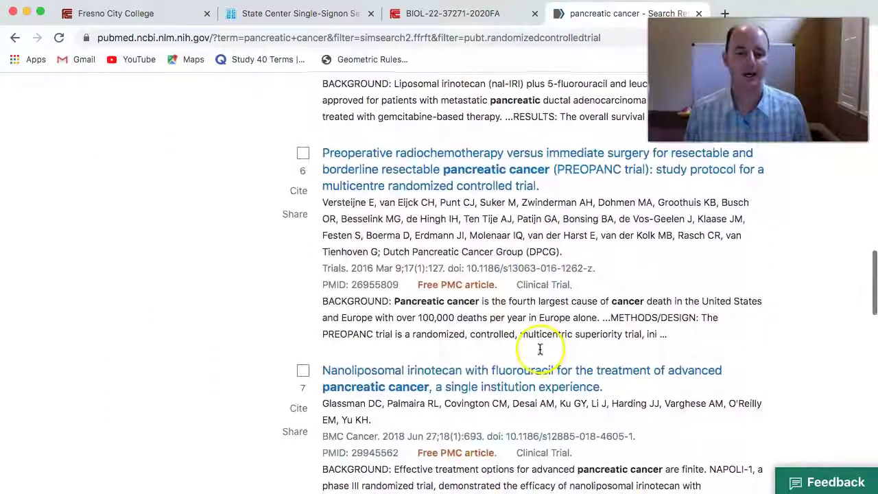
scroll(541, 350, down, 2)
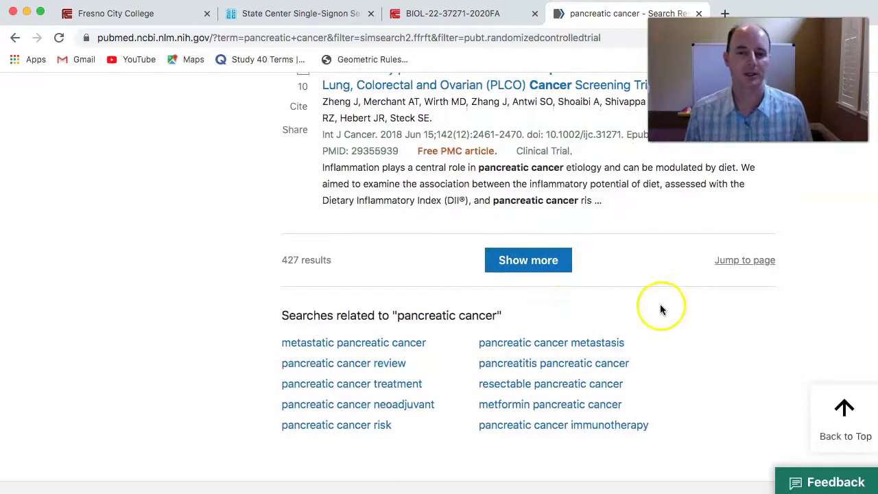
scroll(657, 308, up, 7)
scroll(567, 299, up, 12)
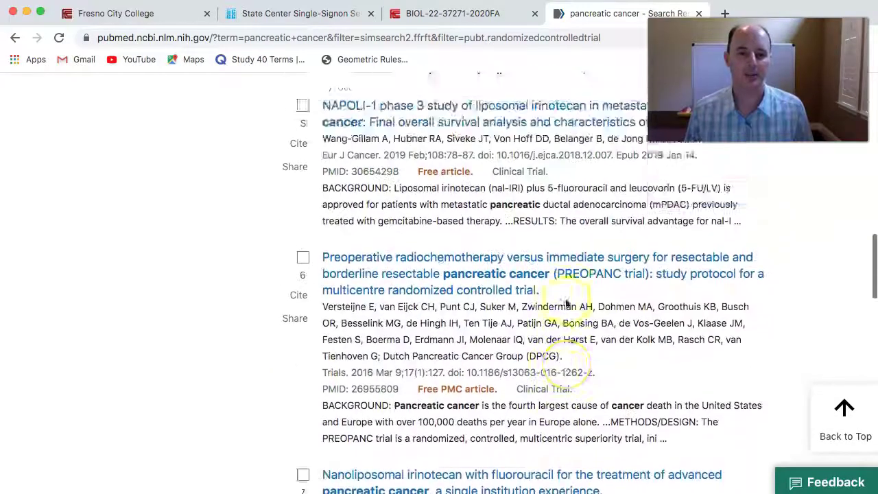
scroll(567, 300, up, 5)
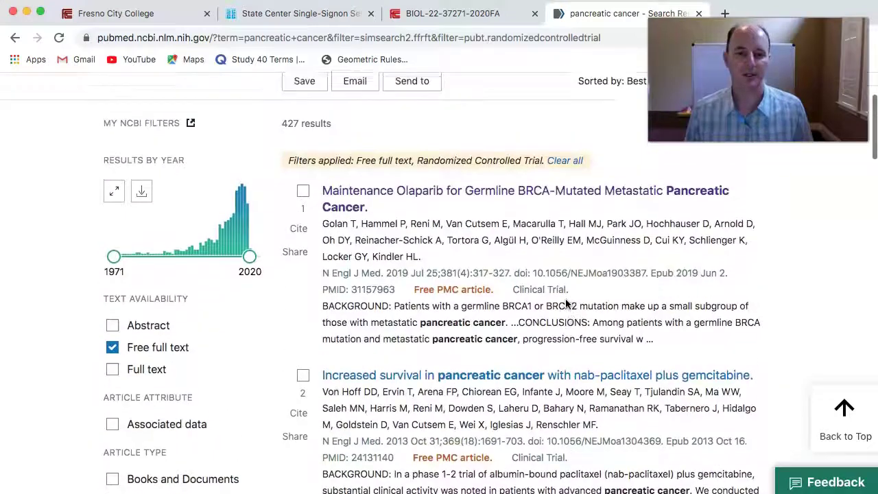
- Open the 'Maintenance Olaparib for Germline BRCA-Mutated Metastatic Pancreatic Cancer' record and read through its abstract
click(484, 274)
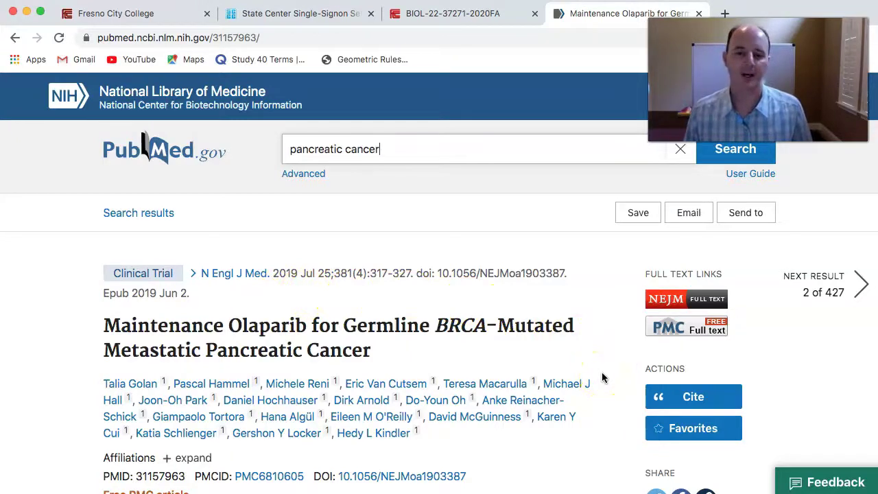
scroll(602, 378, down, 2)
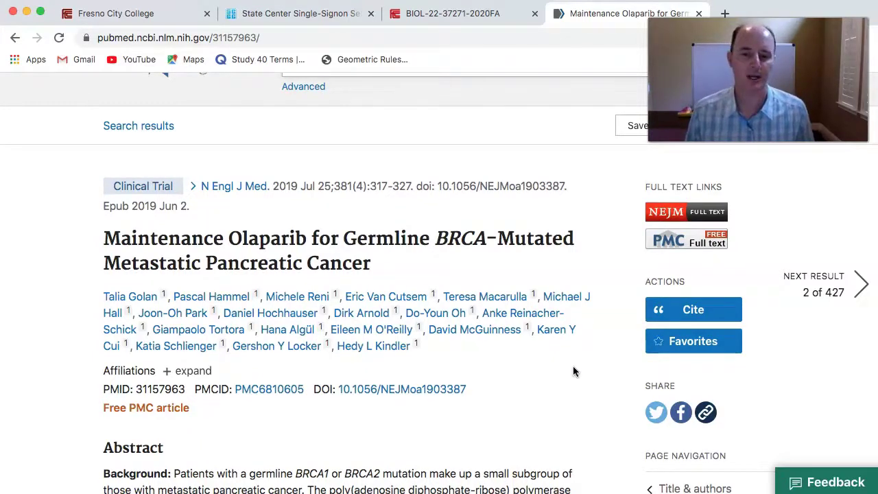
scroll(575, 372, down, 6)
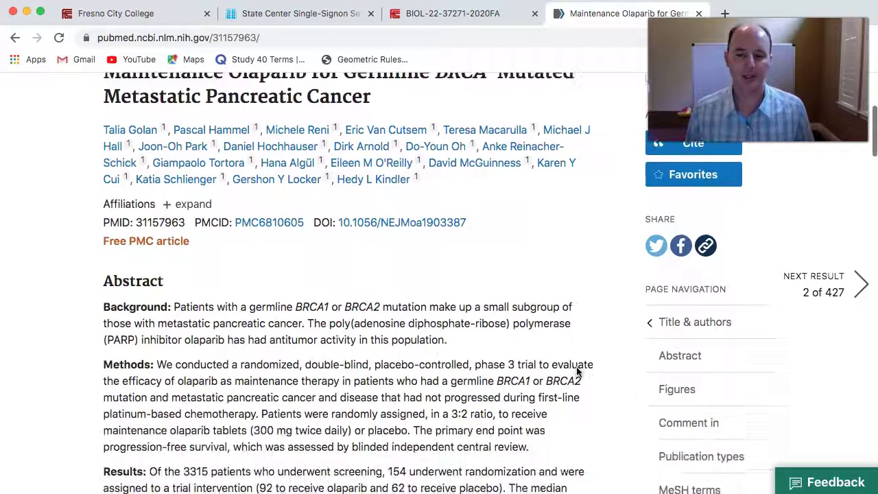
scroll(577, 372, down, 3)
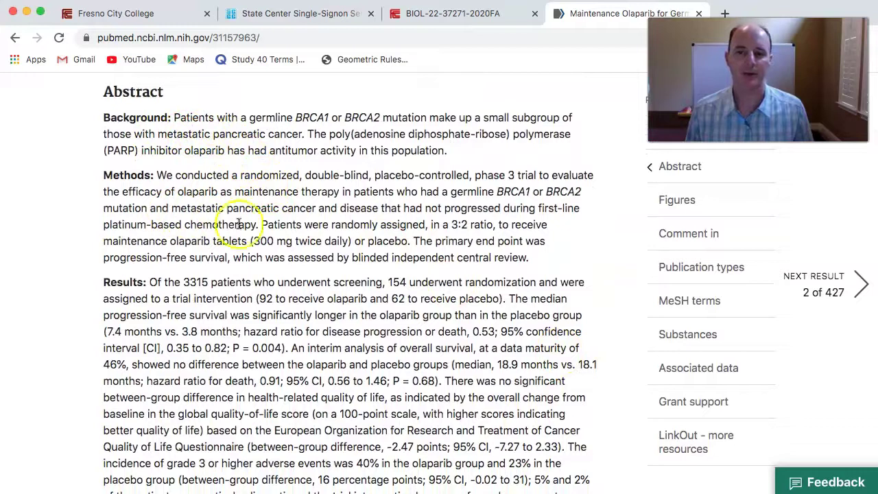
scroll(437, 362, down, 3)
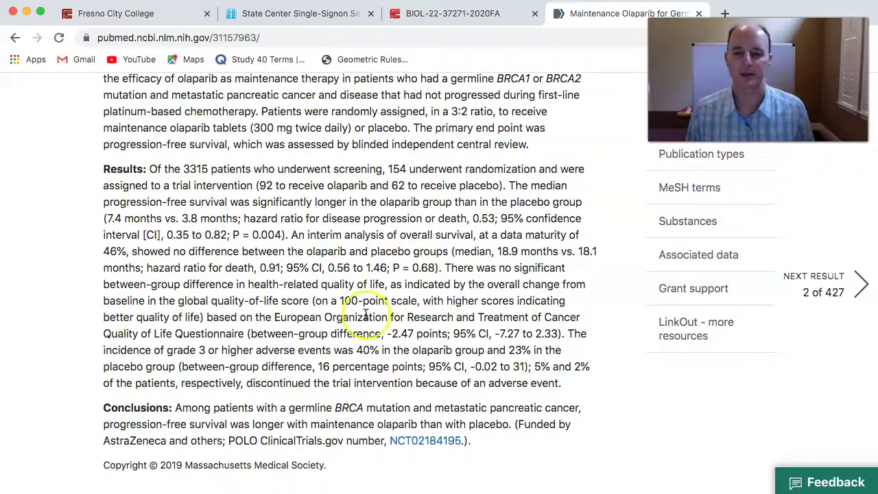
scroll(405, 314, up, 7)
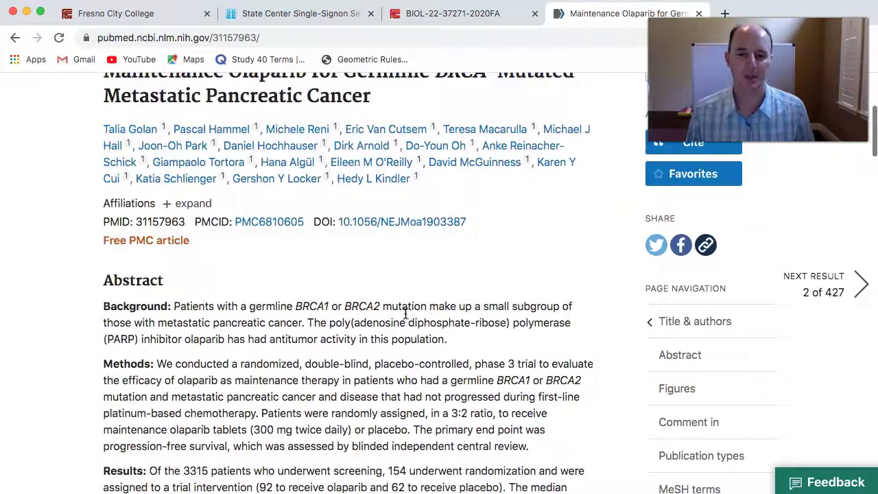
scroll(405, 317, up, 3)
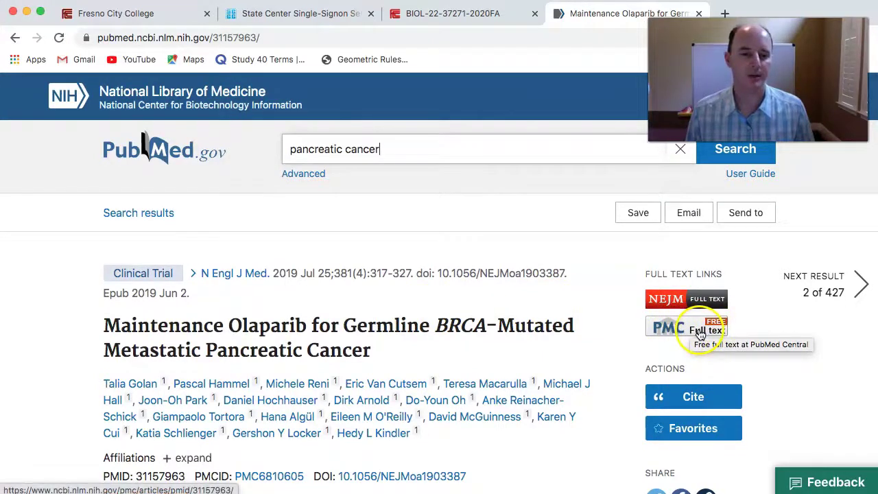
- Open the trial's PMC free full text (PMC6810605) and scroll down to its Results section
click(700, 334)
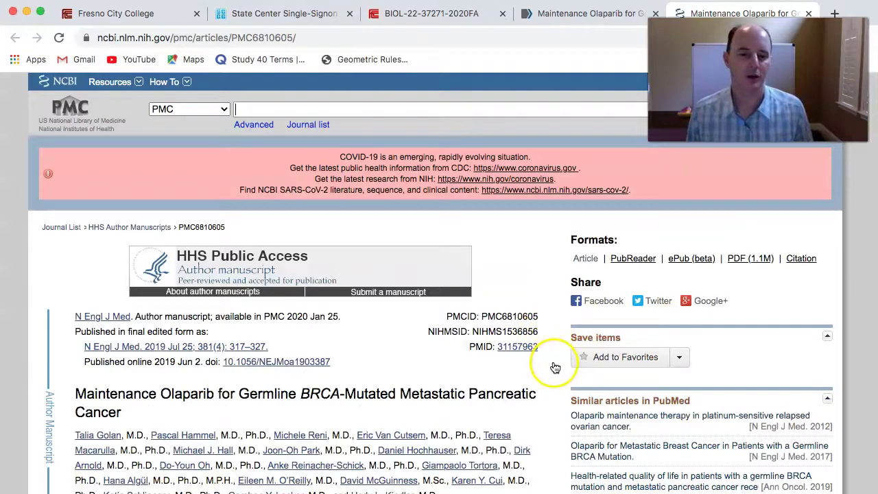
scroll(555, 368, down, 5)
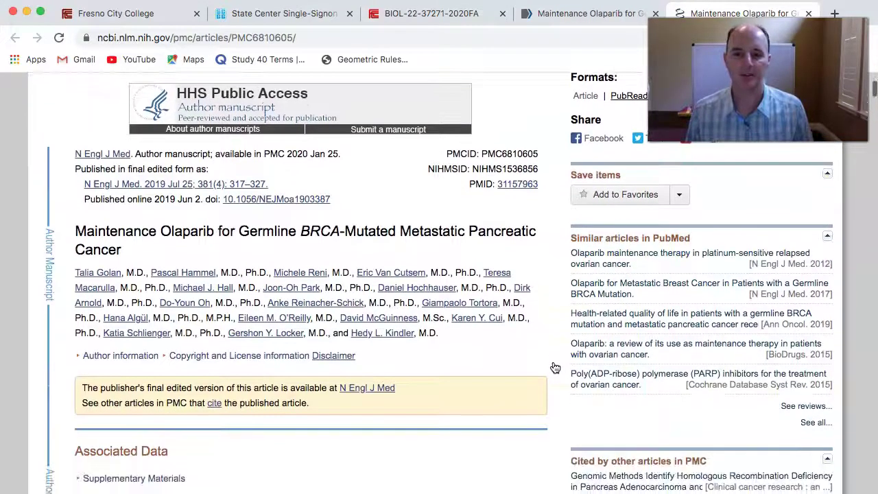
scroll(555, 368, down, 10)
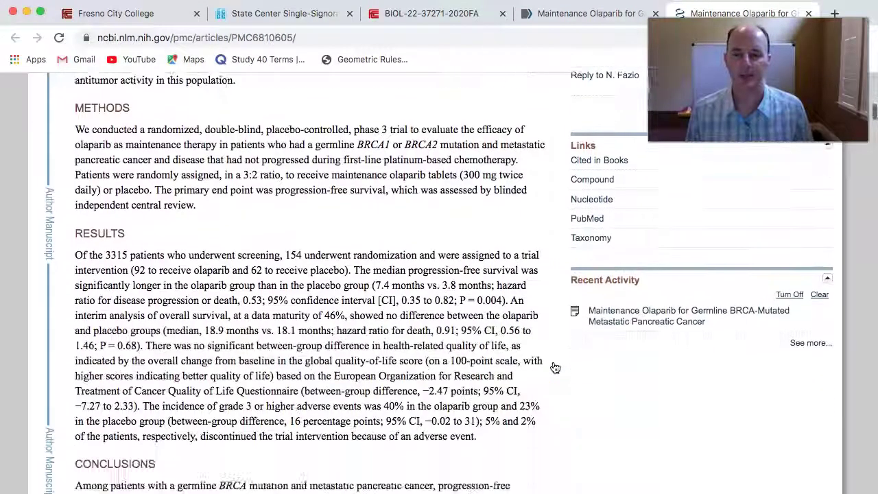
scroll(555, 368, down, 3)
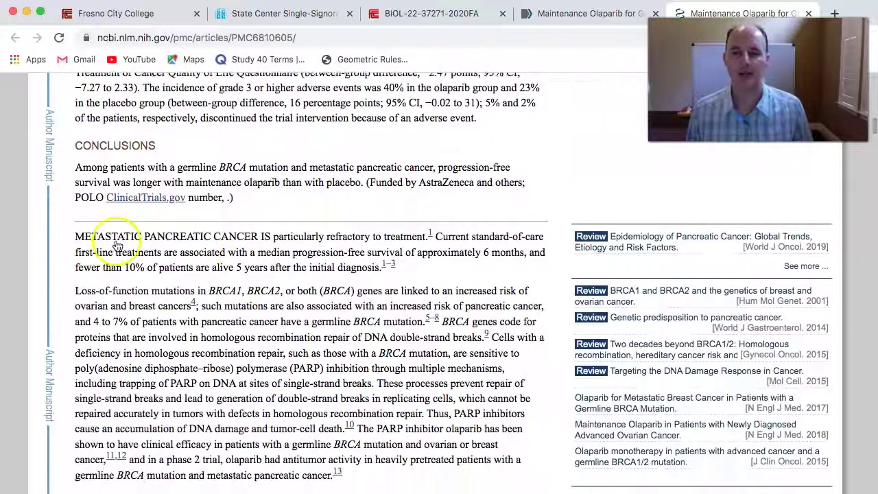
scroll(508, 339, down, 4)
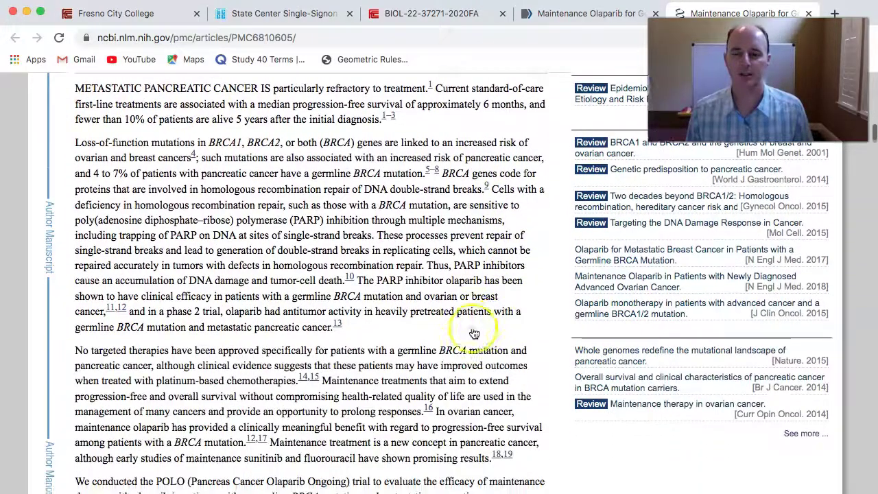
scroll(451, 332, down, 4)
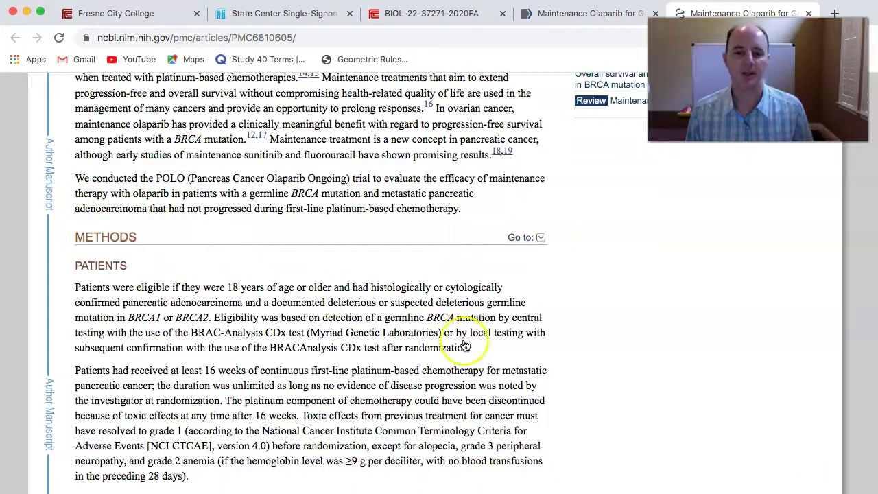
scroll(473, 381, down, 4)
scroll(376, 346, down, 2)
scroll(377, 346, down, 11)
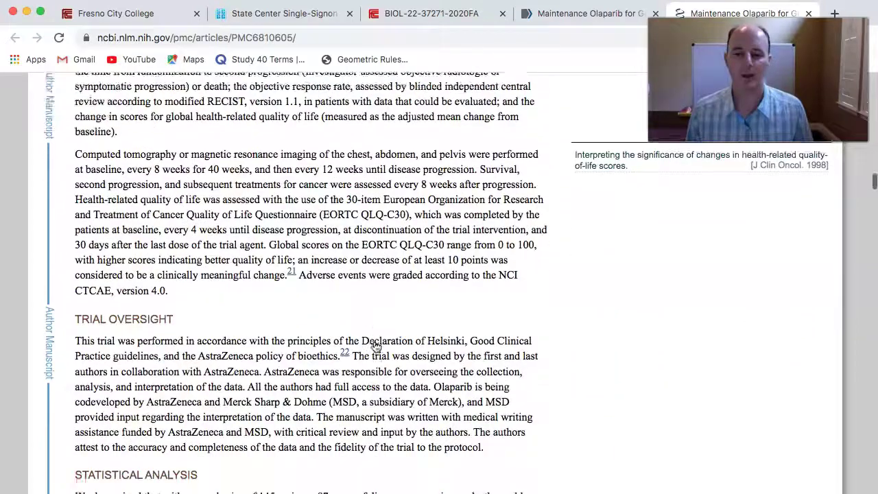
scroll(376, 347, down, 10)
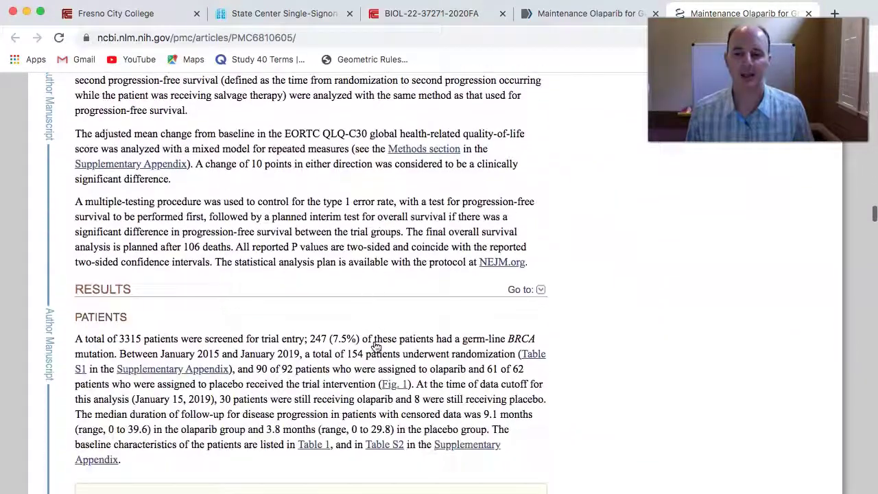